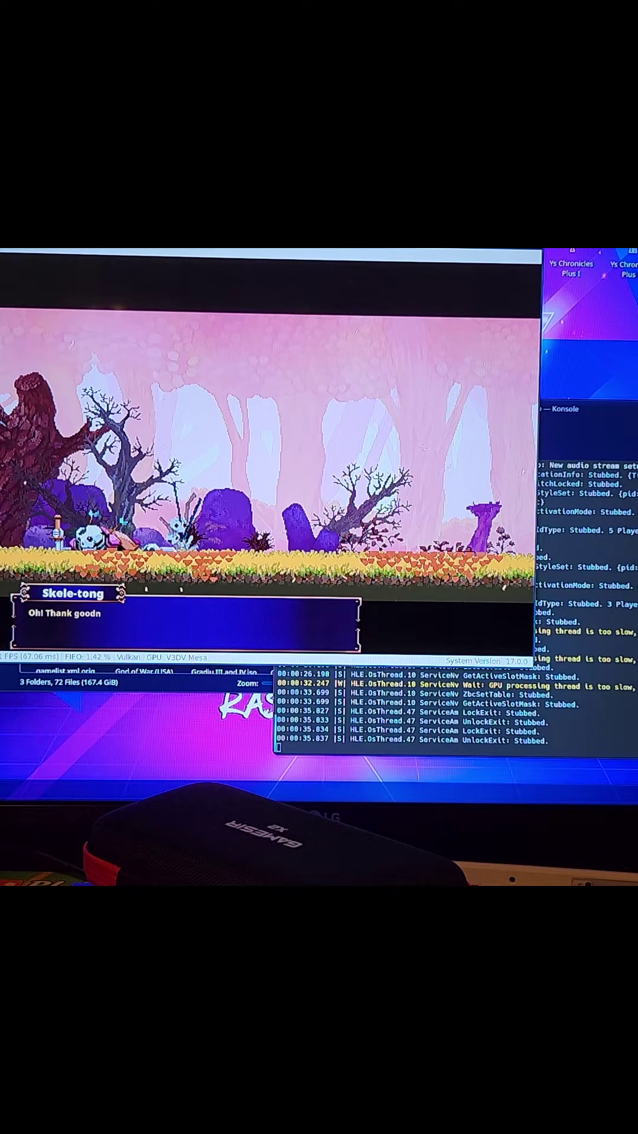
Advance Skele-tong's dialogue lines in Skul past the final line.
{"action": "key", "text": "Return"}
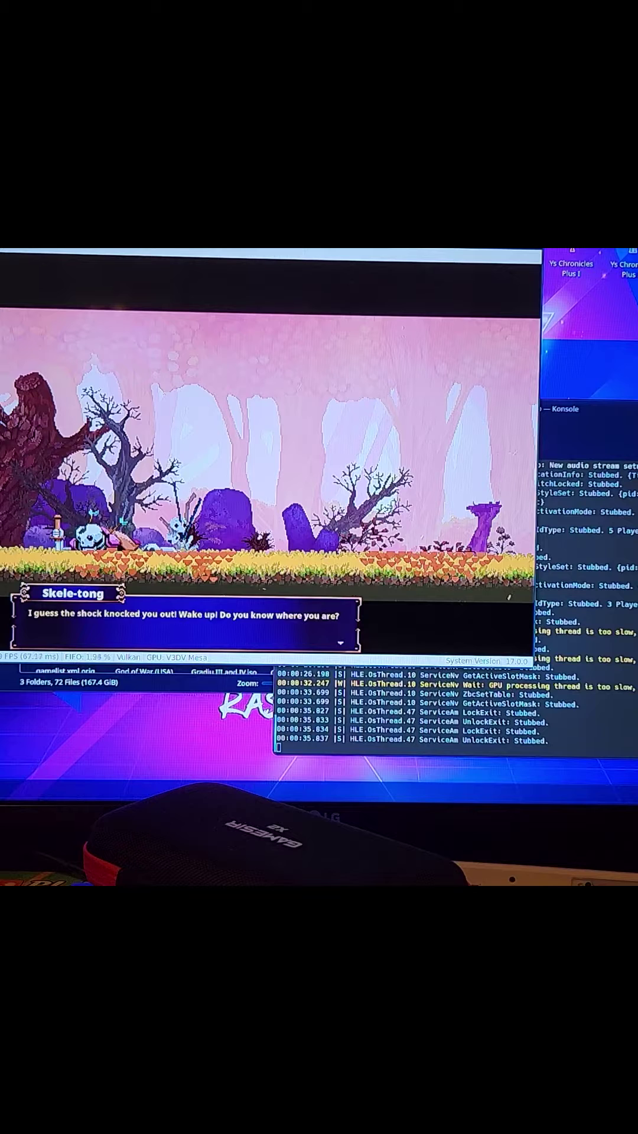
{"action": "key", "text": "Return"}
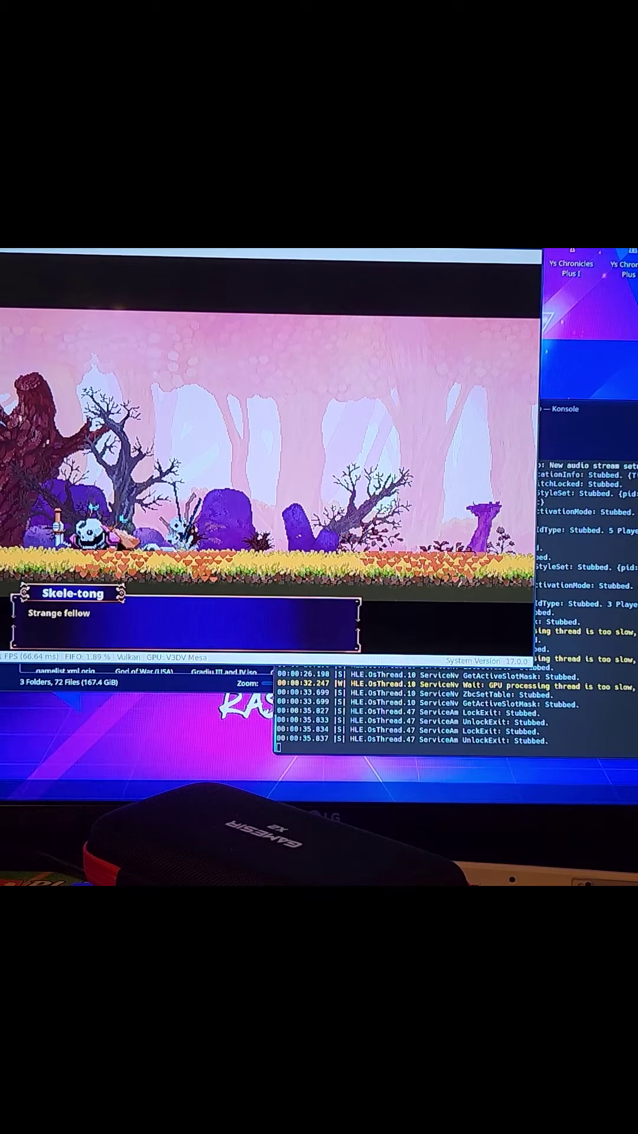
{"action": "key", "text": "Return"}
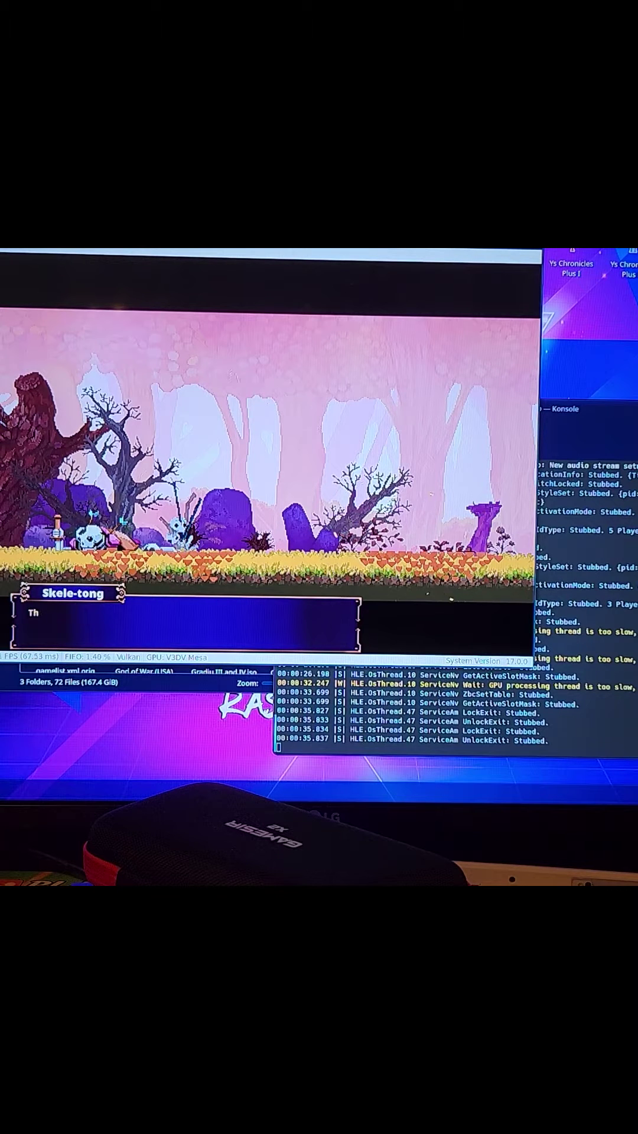
{"action": "key", "text": "Return"}
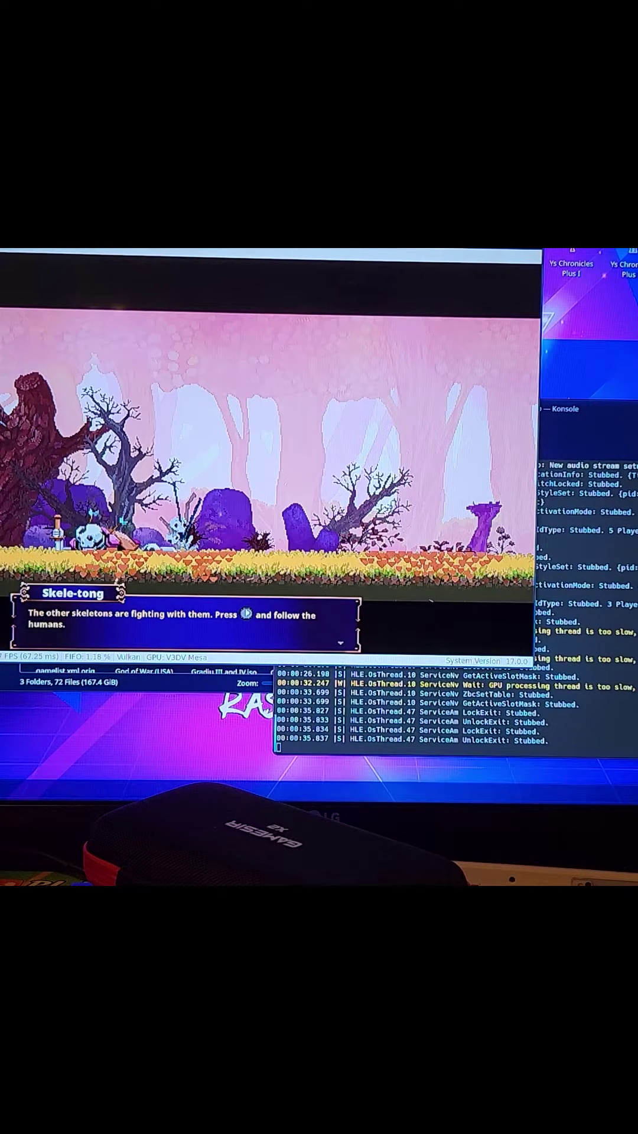
{"action": "key", "text": "Return"}
{"action": "key", "text": "Return"}
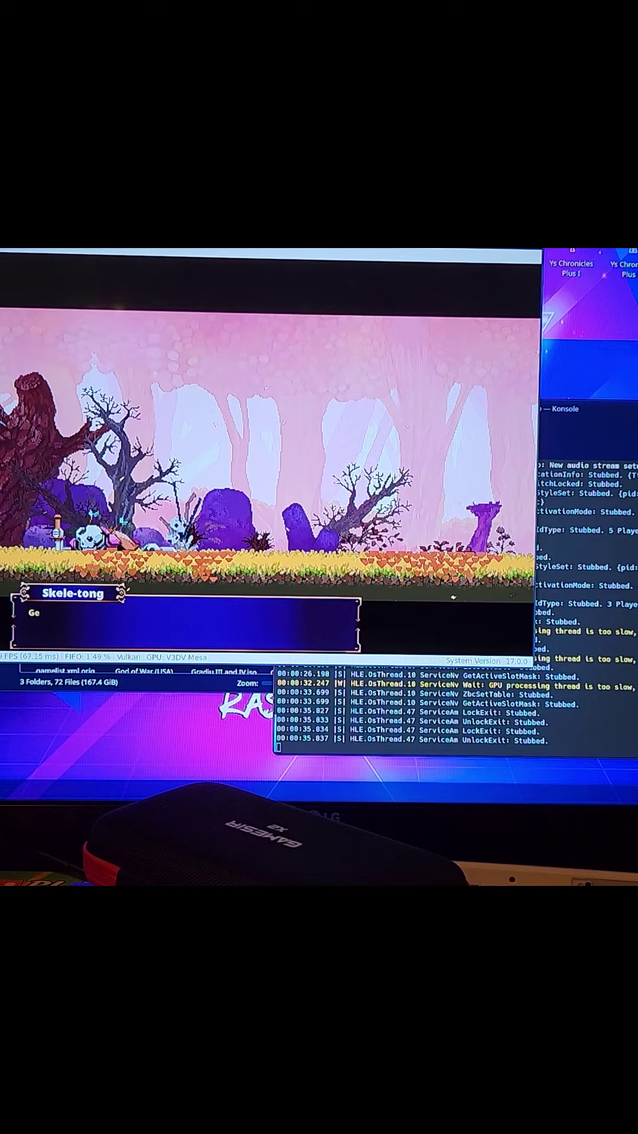
{"action": "key", "text": "Return"}
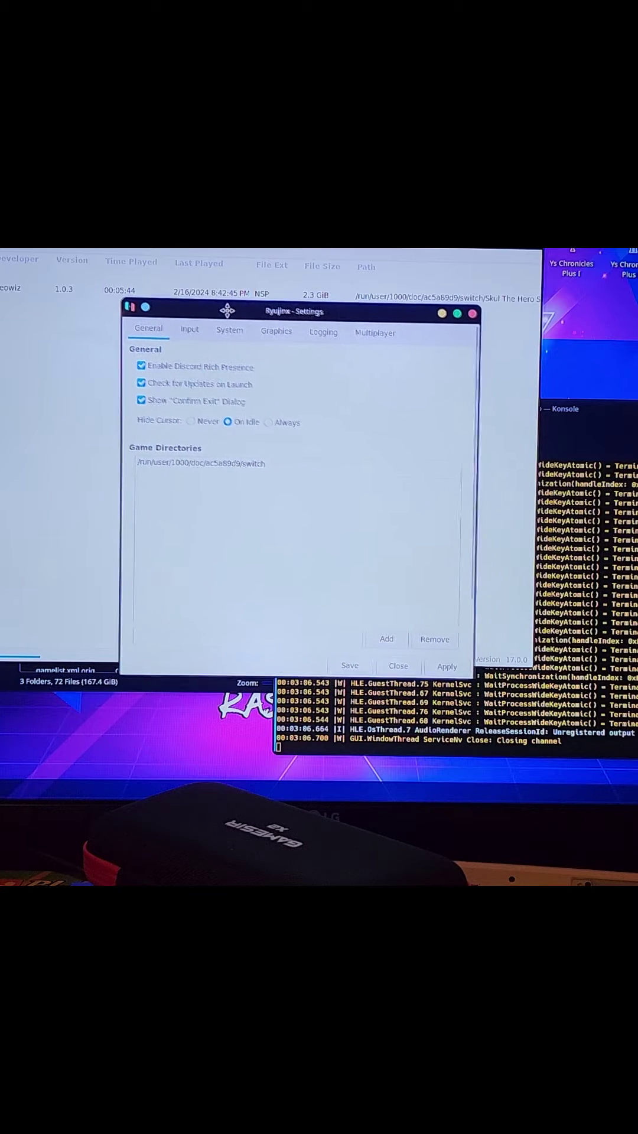
Set Preferred GPU to llvmpipe in Graphics, keeping backend multithreading on Auto, and apply.
{"action": "left_click", "coordinate": [274, 333]}
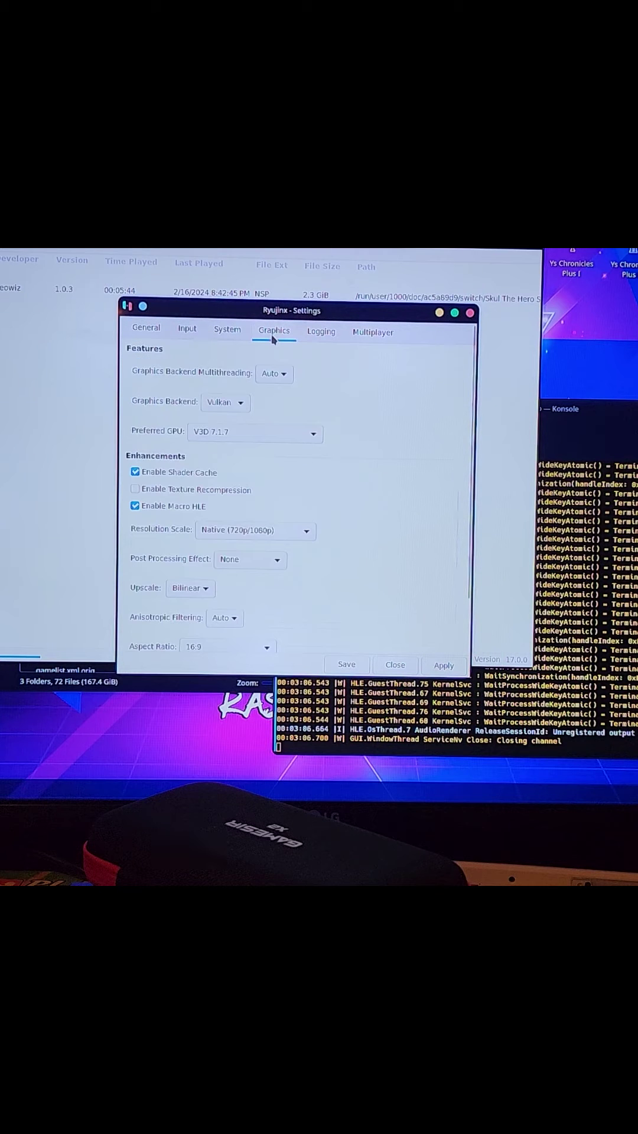
{"action": "left_click", "coordinate": [280, 376]}
{"action": "left_click", "coordinate": [280, 380]}
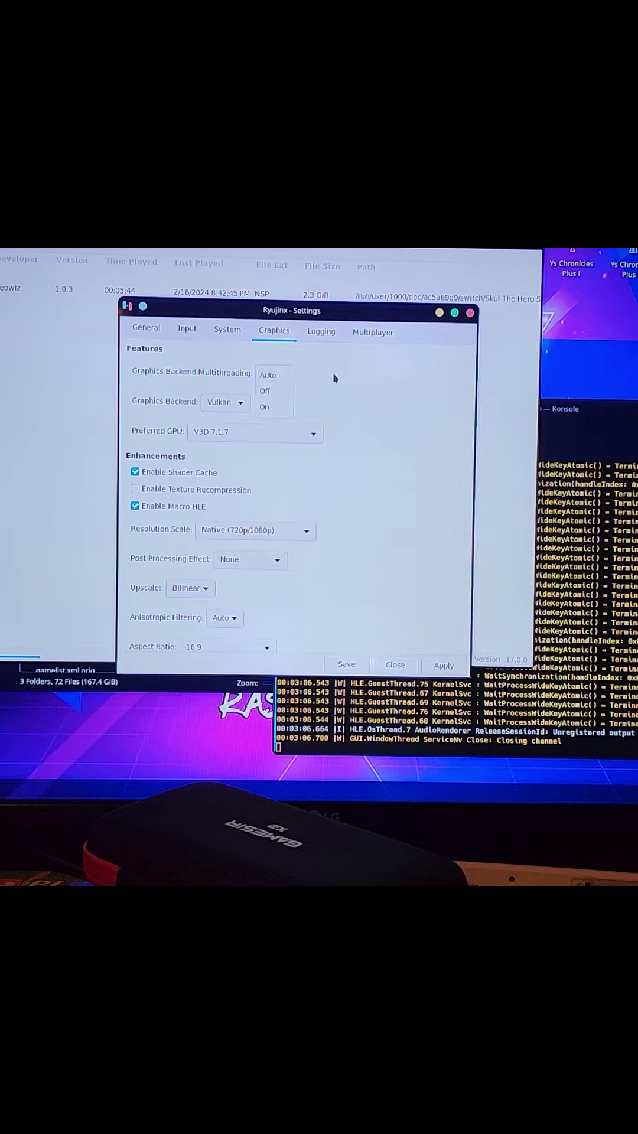
{"action": "left_click", "coordinate": [240, 403]}
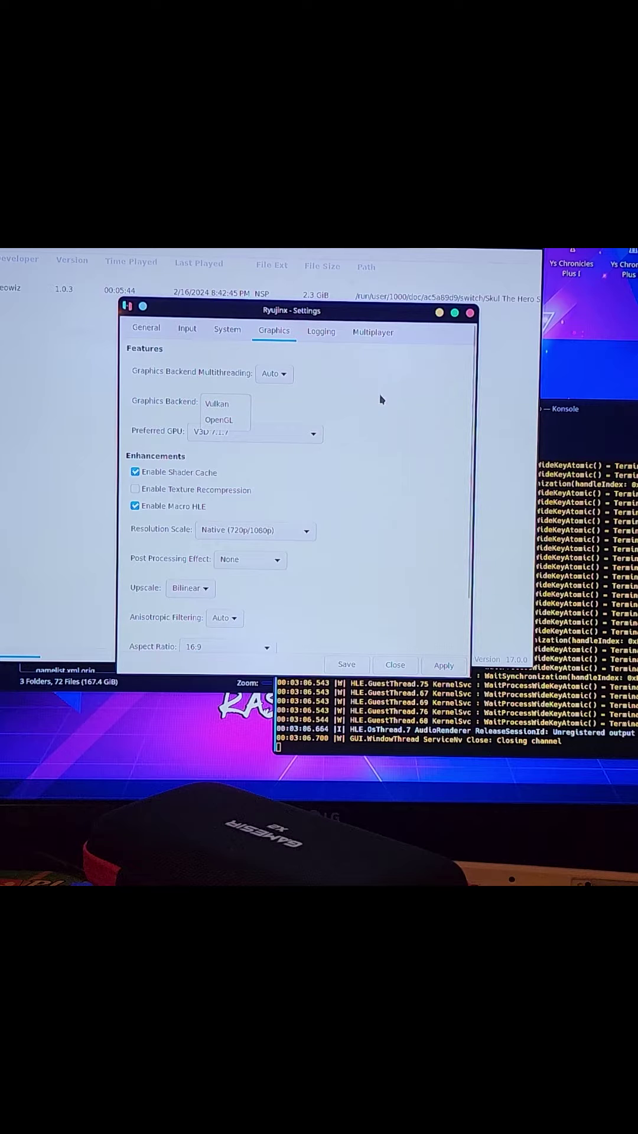
{"action": "left_click", "coordinate": [310, 435]}
{"action": "left_click", "coordinate": [292, 448]}
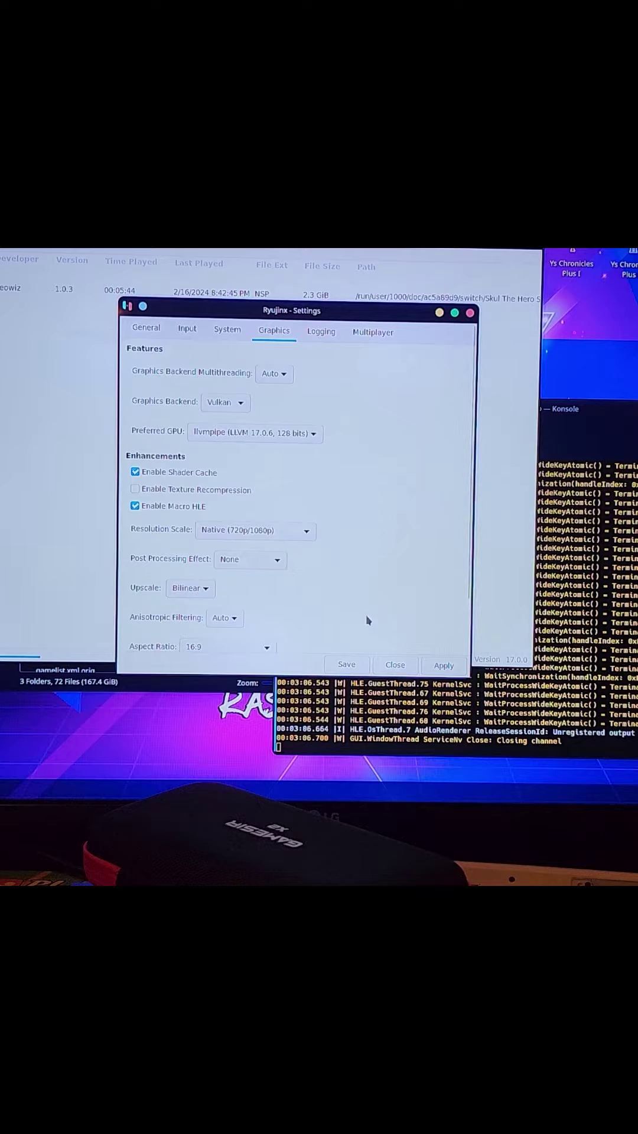
{"action": "left_click", "coordinate": [443, 665]}
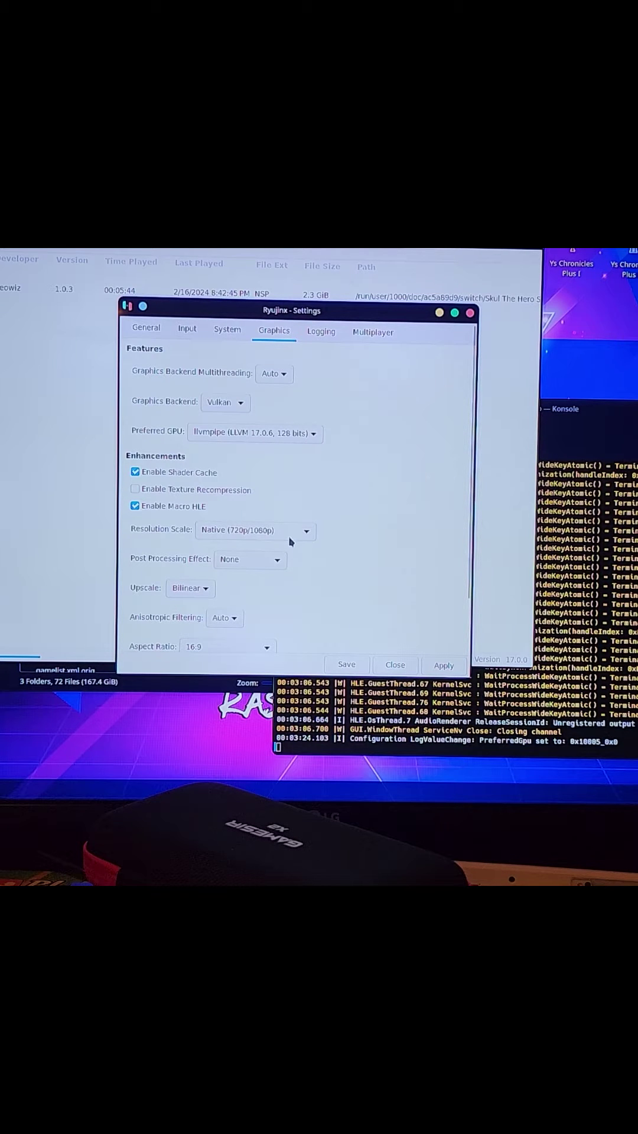
{"action": "left_click_drag", "start_coordinate": [469, 507], "coordinate": [476, 544]}
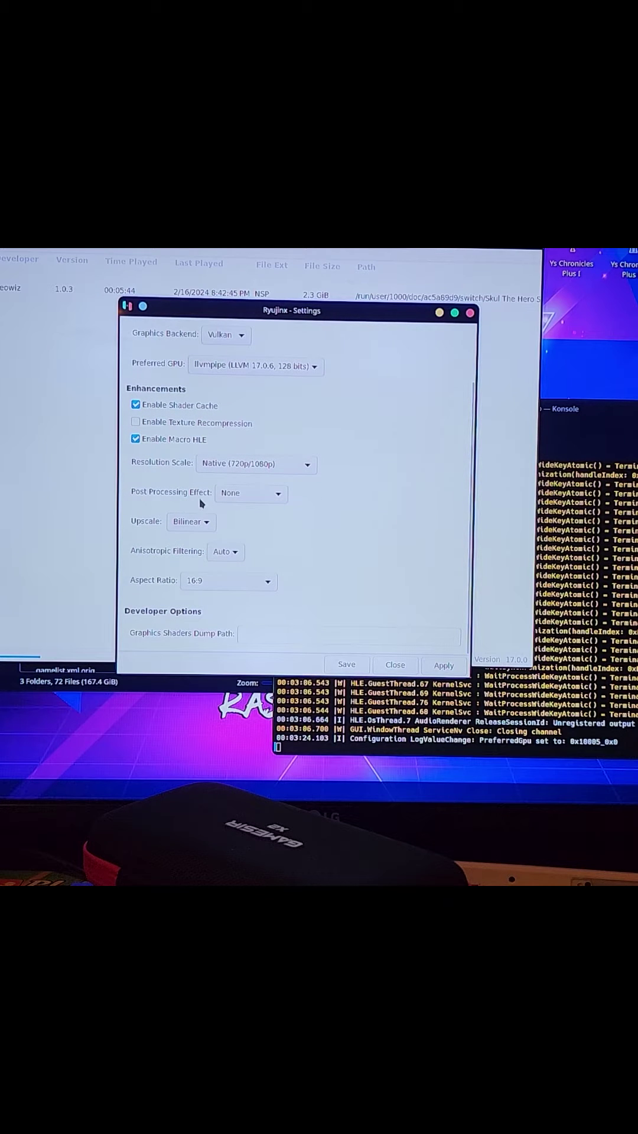
{"action": "left_click", "coordinate": [469, 350]}
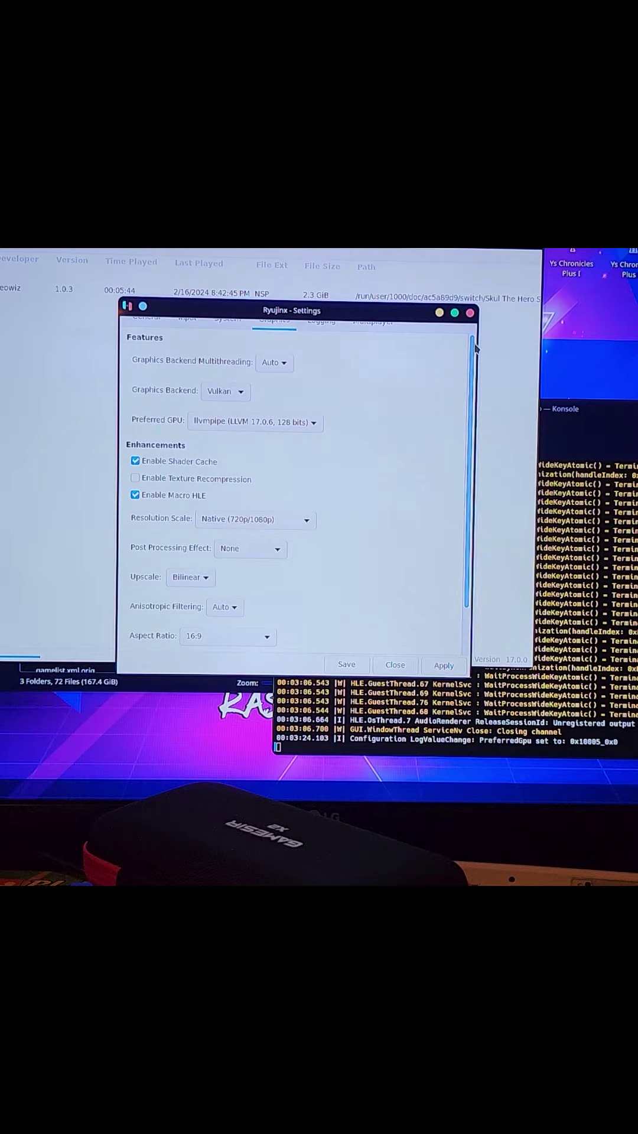
{"action": "scroll", "coordinate": [472, 369], "scroll_direction": "up", "scroll_amount": 1}
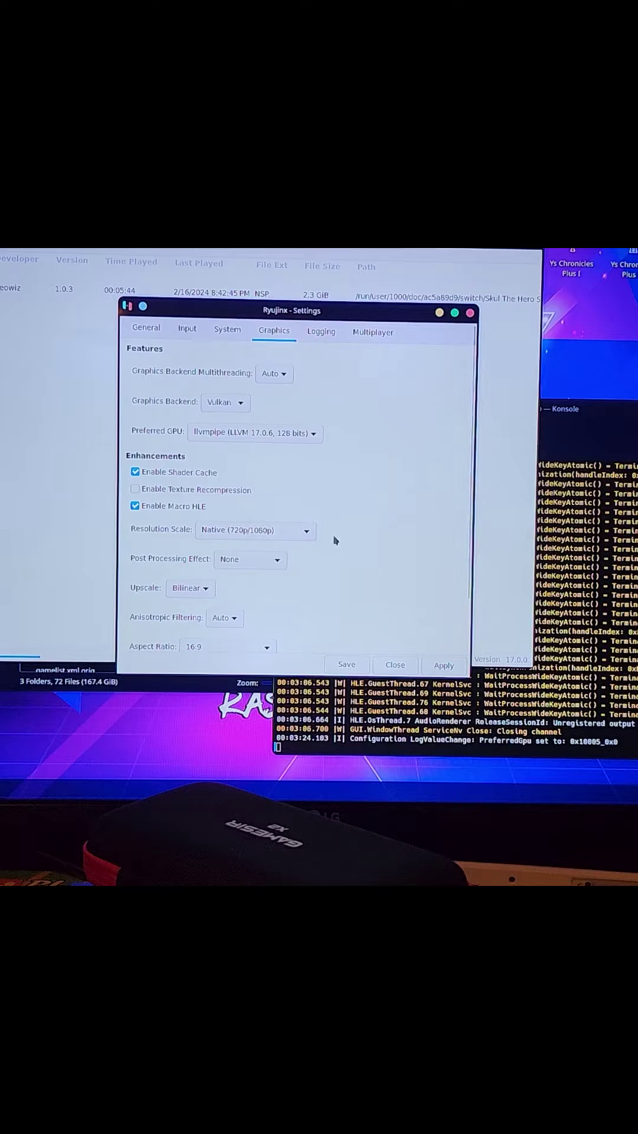
{"action": "left_click", "coordinate": [303, 530]}
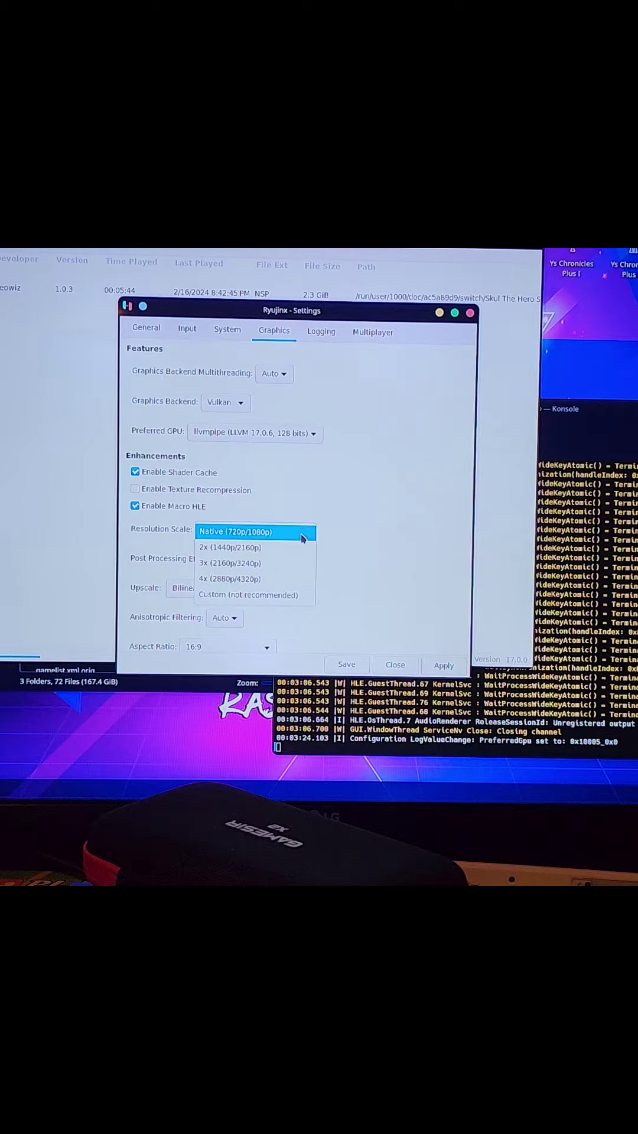
{"action": "left_click", "coordinate": [302, 536]}
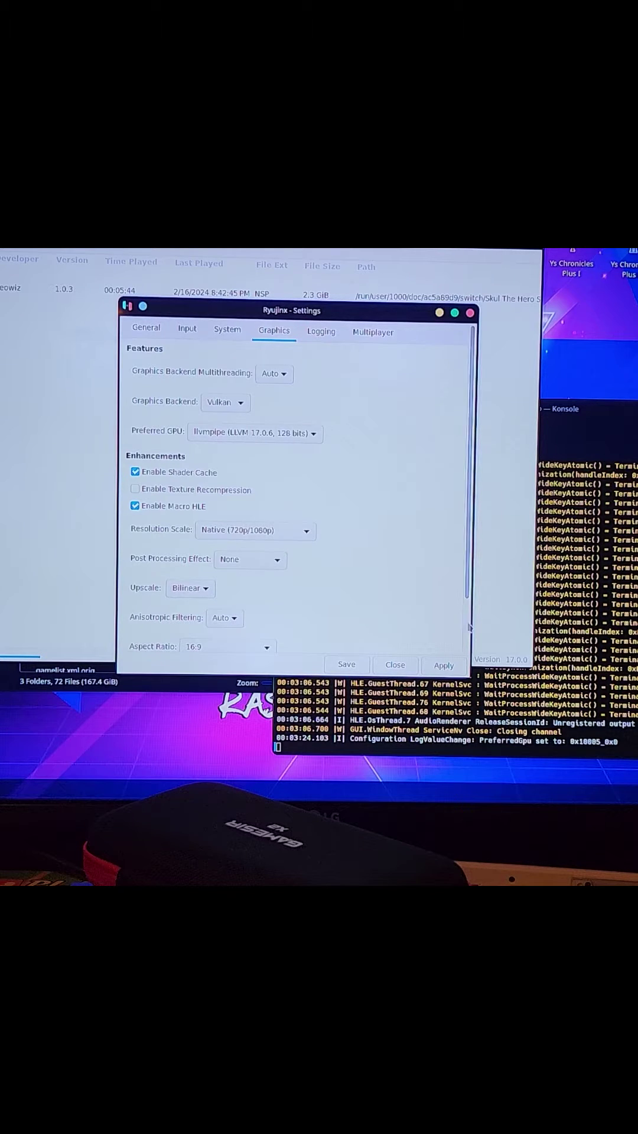
{"action": "scroll", "coordinate": [458, 617], "scroll_direction": "down", "scroll_amount": 3}
{"action": "left_click", "coordinate": [259, 583]}
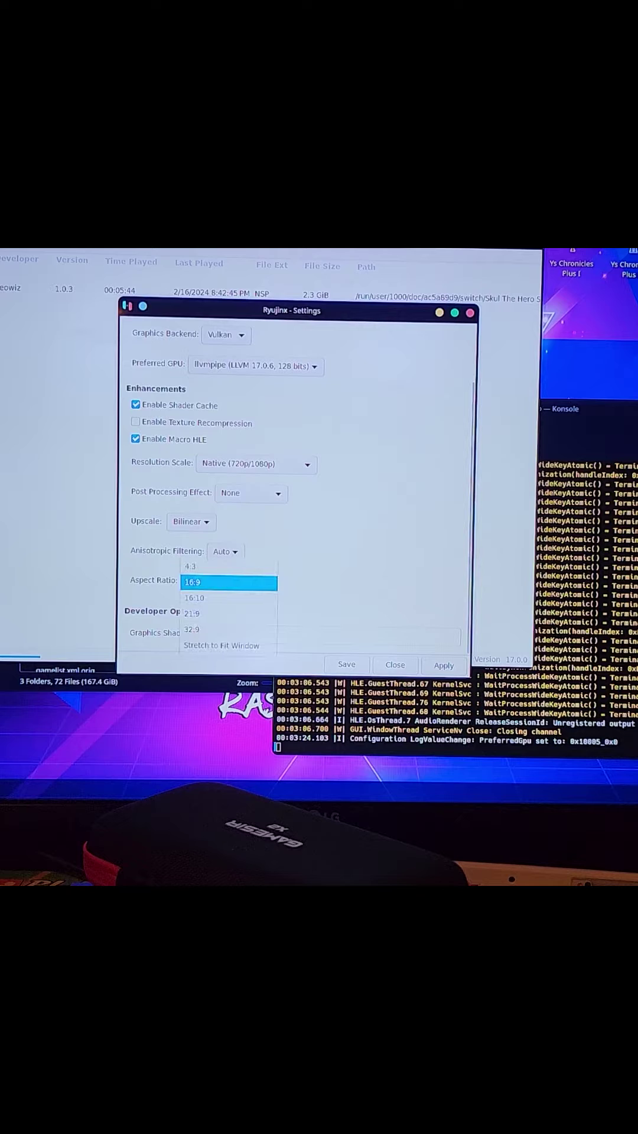
{"action": "left_click", "coordinate": [456, 588]}
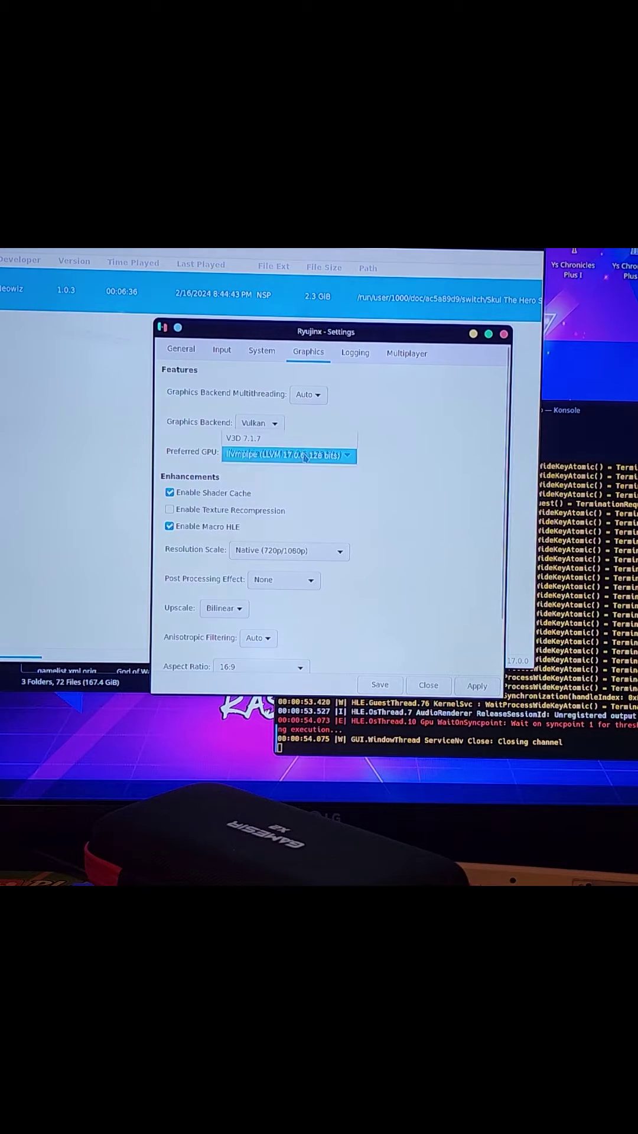
Choose V3D 7.1.7 as the preferred GPU and switch the graphics backend to OpenGL.
{"action": "left_click", "coordinate": [287, 454]}
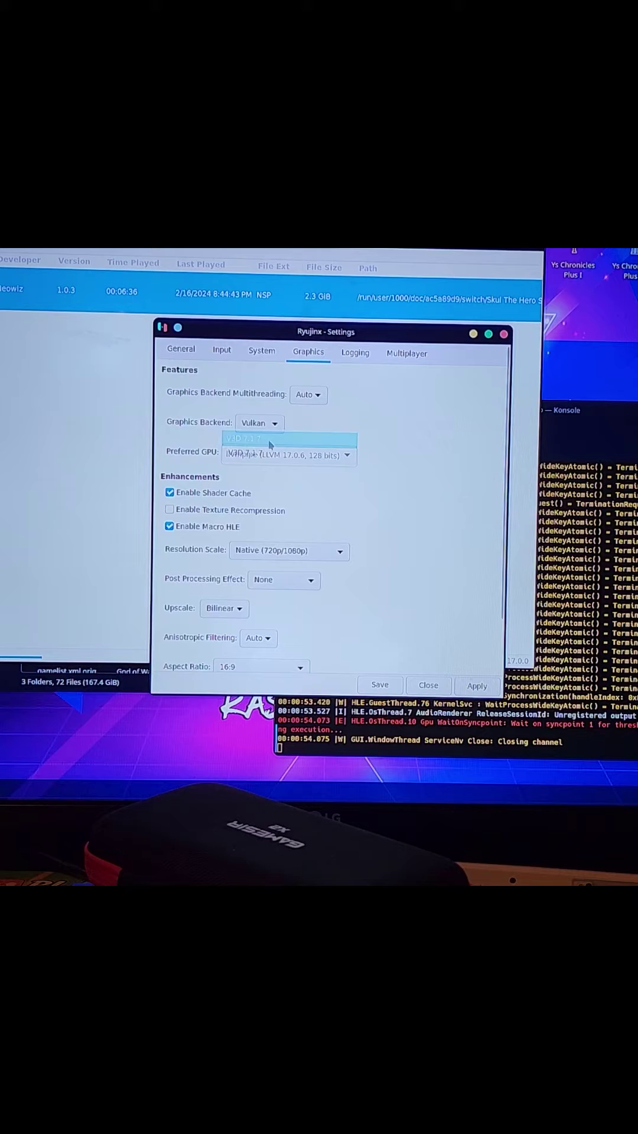
{"action": "left_click", "coordinate": [270, 425]}
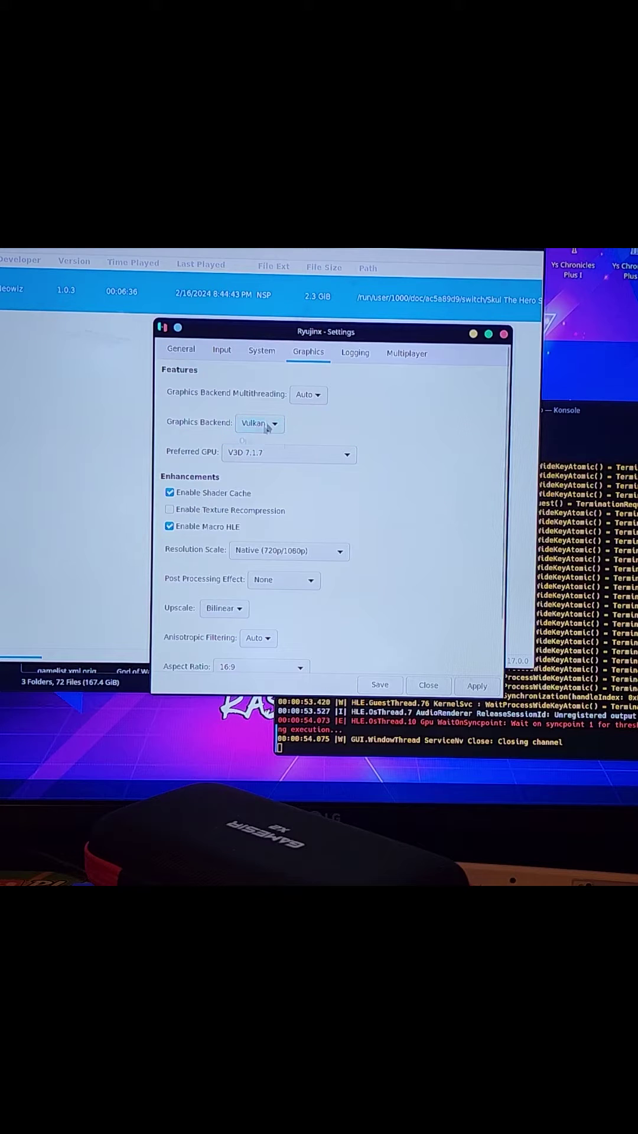
{"action": "left_click", "coordinate": [267, 424]}
{"action": "left_click", "coordinate": [261, 441]}
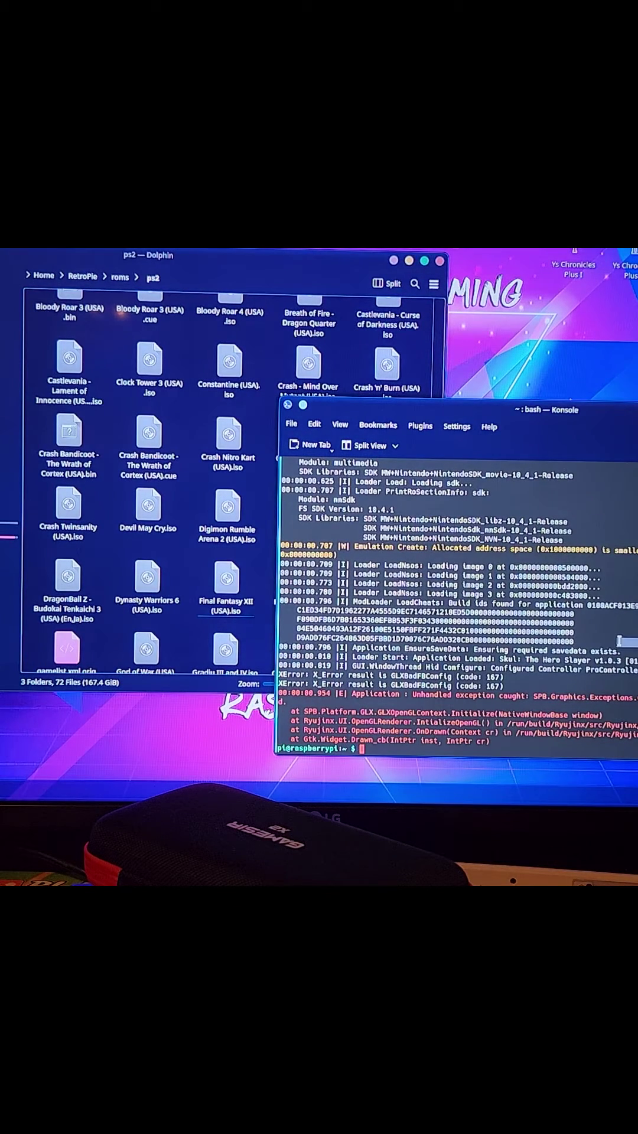
Rerun 'flatpak run org.ryujinx.Ryujinx' from Konsole's command history.
{"action": "key", "text": "Up"}
{"action": "key", "text": "Return"}
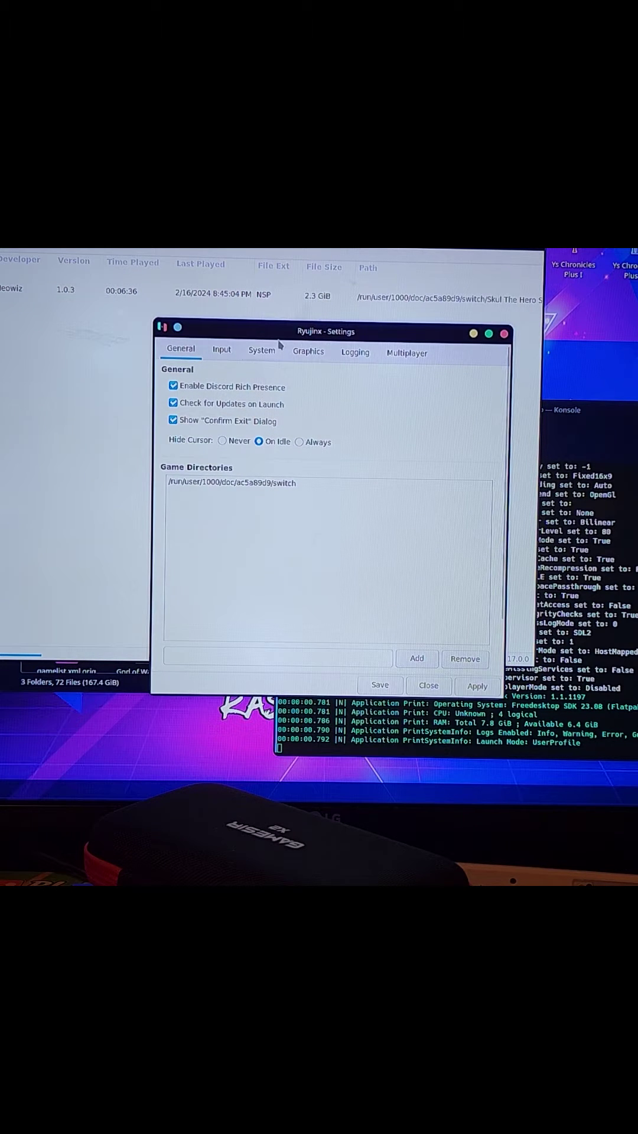
Set the Vulkan backend with V3D 7.1.7 preferred, leaving upscaling at Bilinear.
{"action": "left_click_drag", "start_coordinate": [284, 335], "coordinate": [221, 329]}
{"action": "left_click", "coordinate": [241, 348]}
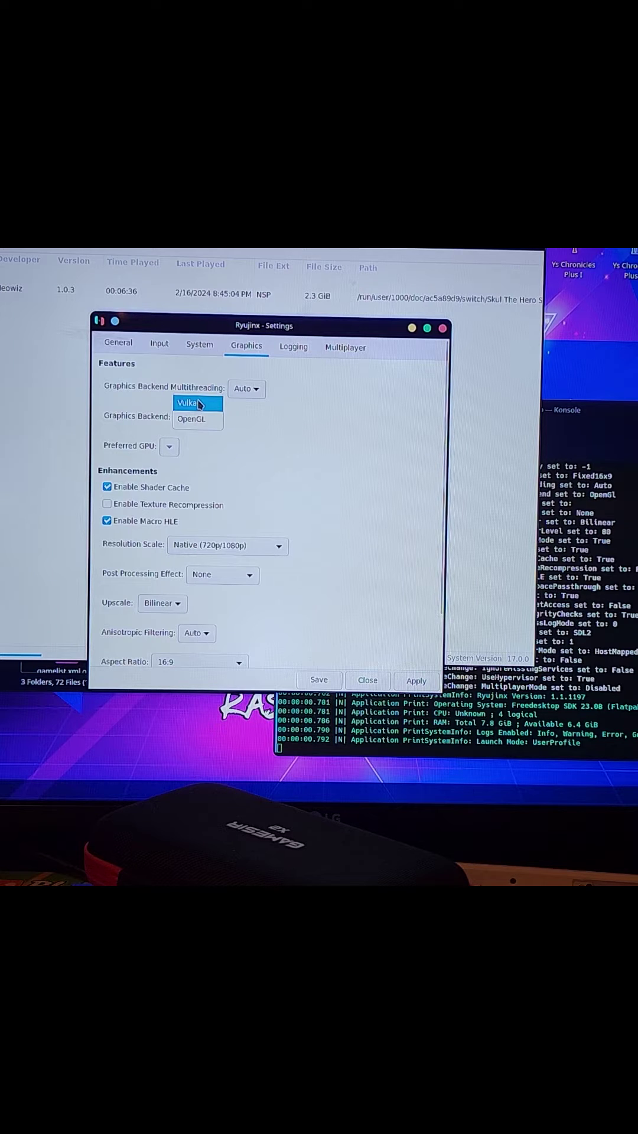
{"action": "left_click", "coordinate": [195, 404]}
{"action": "left_click", "coordinate": [207, 445]}
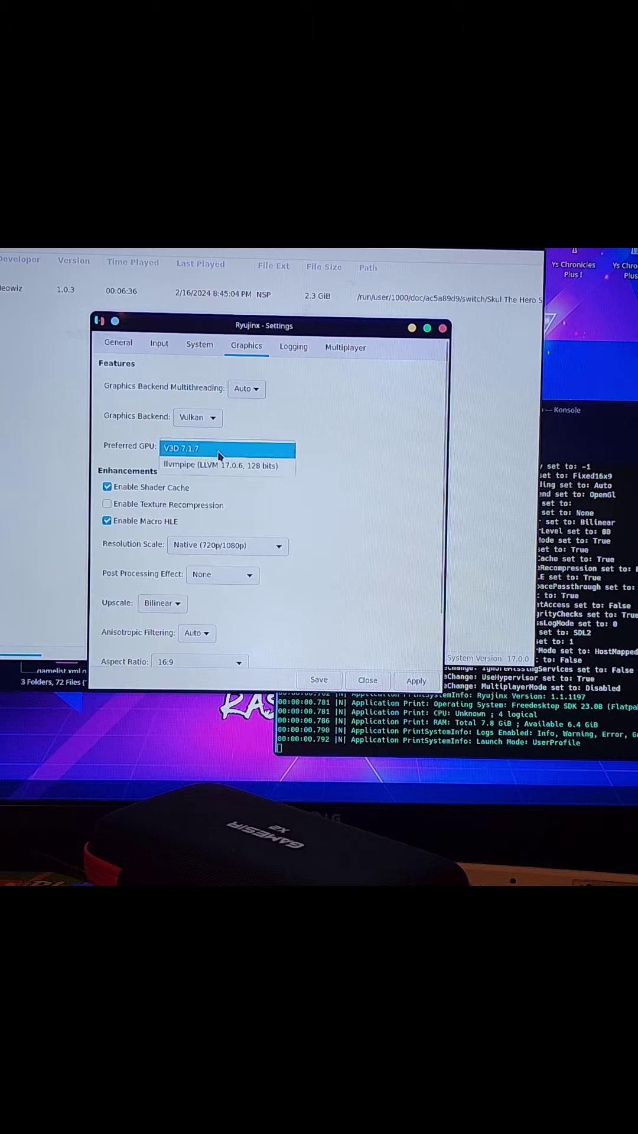
{"action": "left_click", "coordinate": [207, 448]}
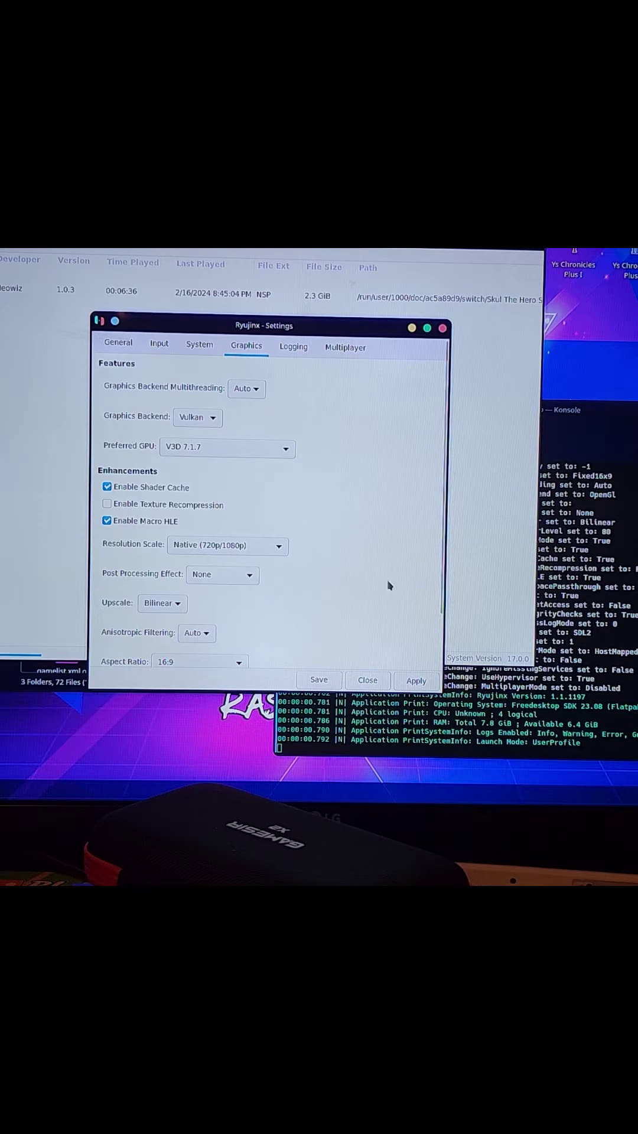
{"action": "left_click", "coordinate": [164, 605]}
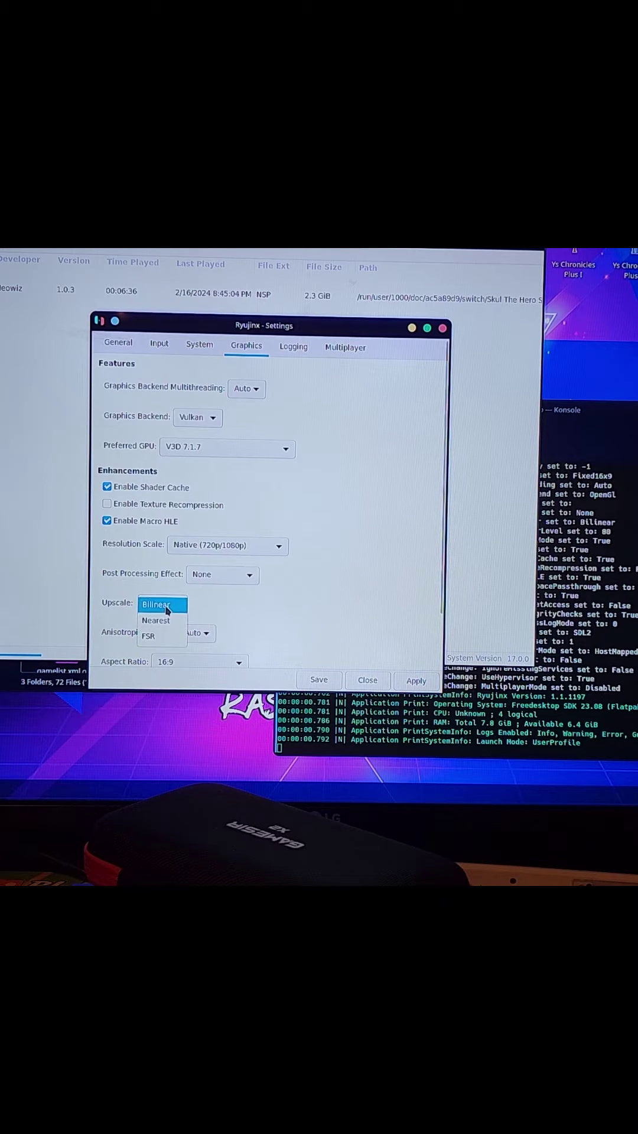
{"action": "left_click", "coordinate": [388, 615]}
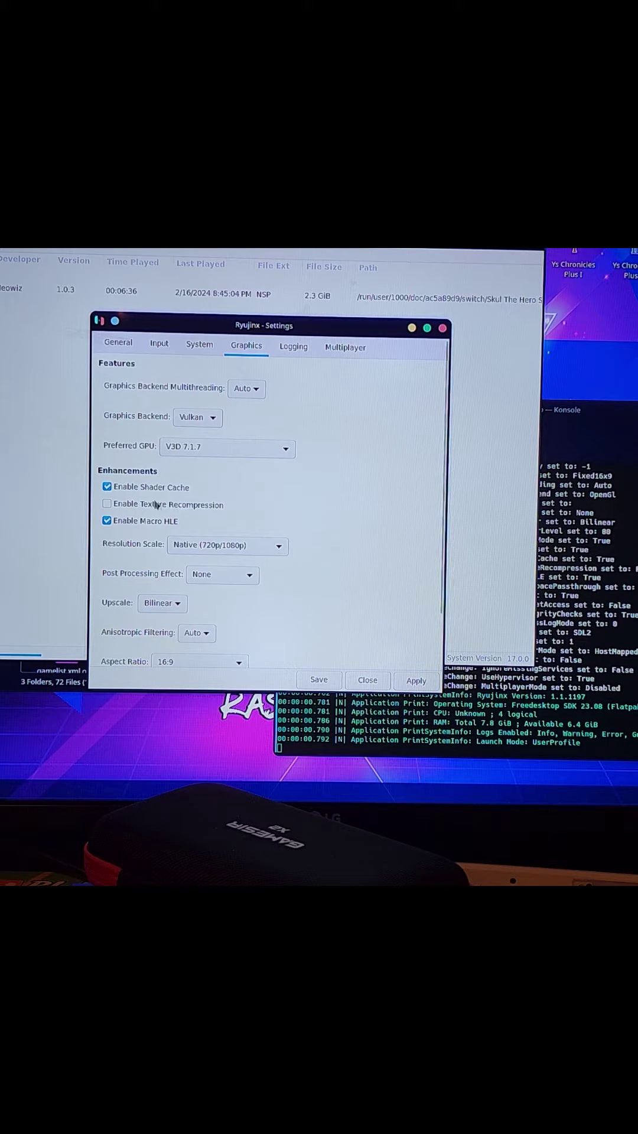
{"action": "mouse_move", "coordinate": [169, 504]}
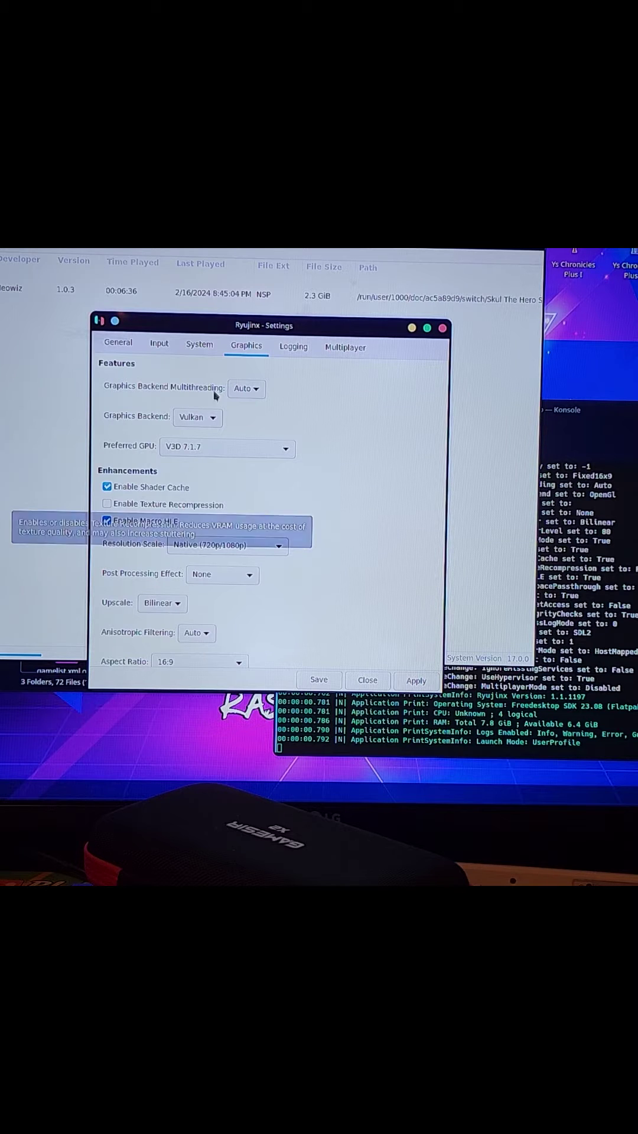
Review the System, General, Logging and Graphics tabs, then apply and save the settings.
{"action": "left_click", "coordinate": [199, 346]}
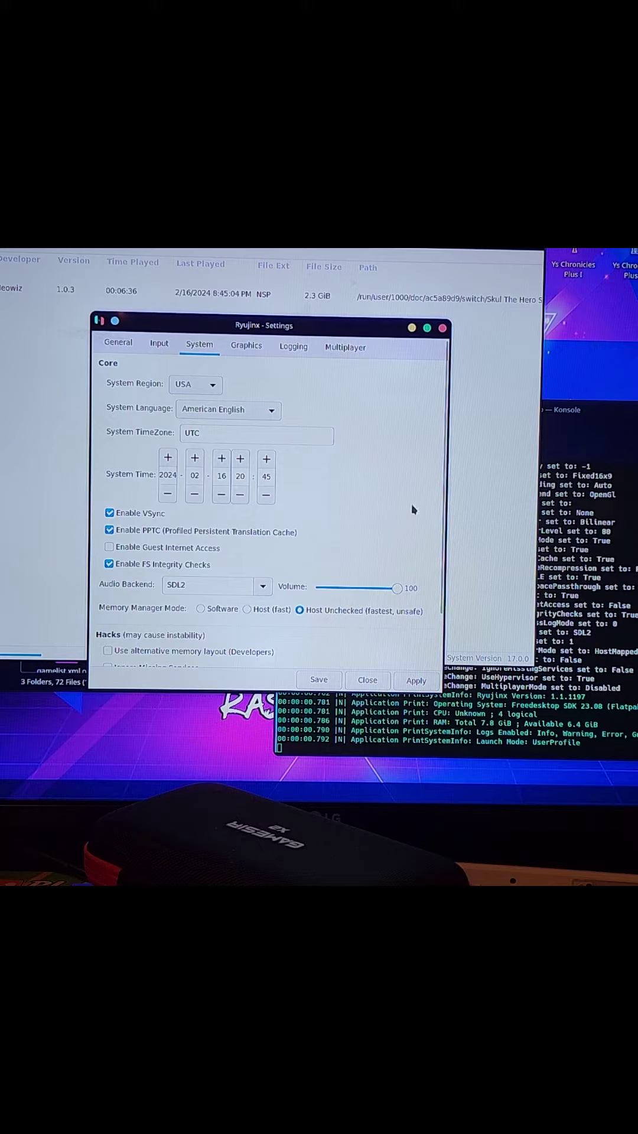
{"action": "scroll", "coordinate": [440, 496], "scroll_direction": "down", "scroll_amount": 2}
{"action": "scroll", "coordinate": [441, 497], "scroll_direction": "up", "scroll_amount": 2}
{"action": "left_click", "coordinate": [124, 345]}
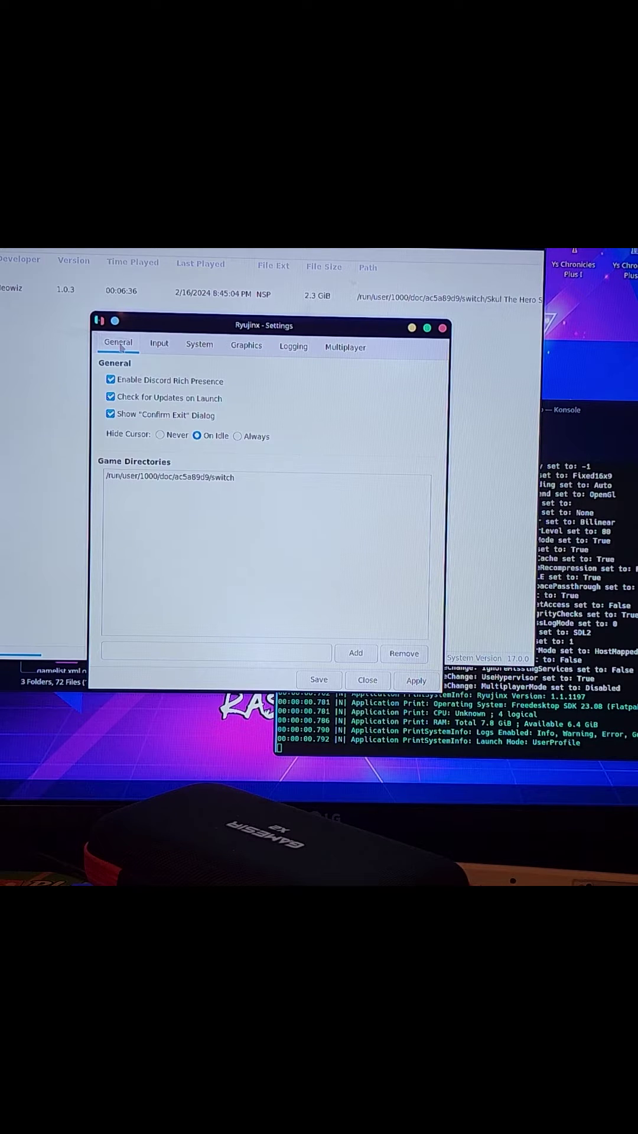
{"action": "left_click", "coordinate": [291, 347]}
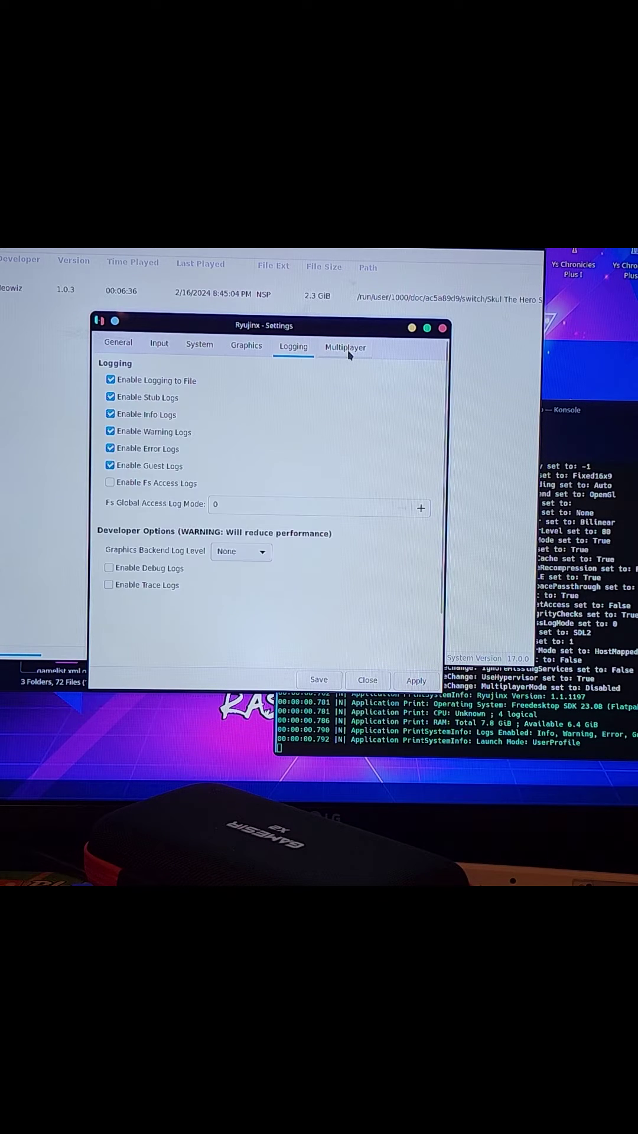
{"action": "left_click", "coordinate": [345, 350]}
{"action": "left_click", "coordinate": [295, 352]}
{"action": "left_click", "coordinate": [255, 350]}
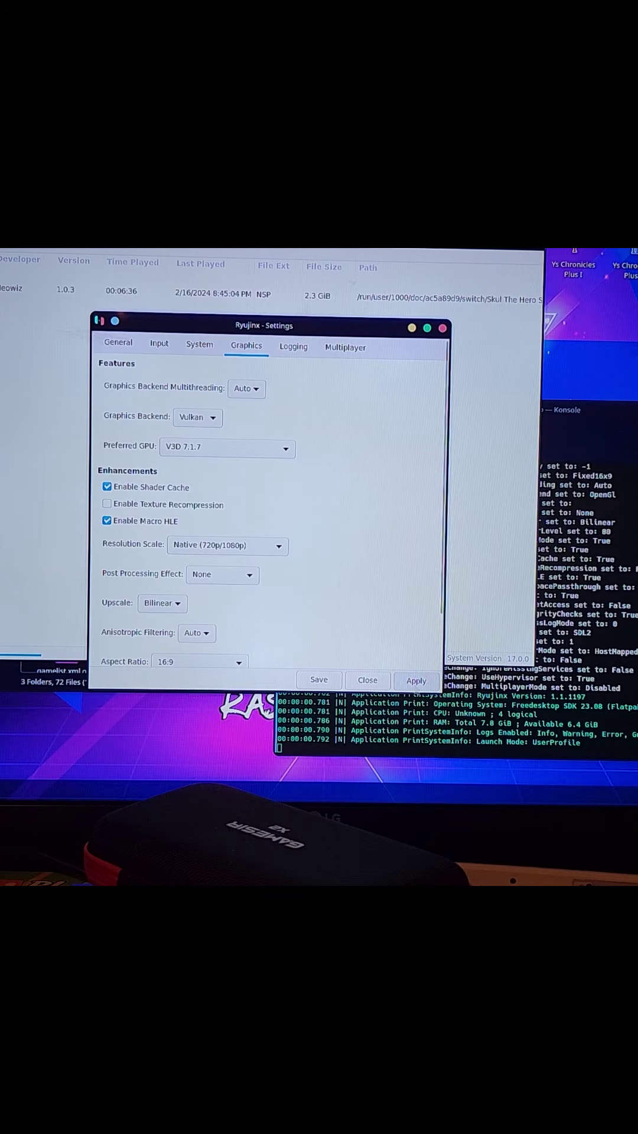
{"action": "left_click", "coordinate": [319, 680]}
{"action": "left_click", "coordinate": [318, 680]}
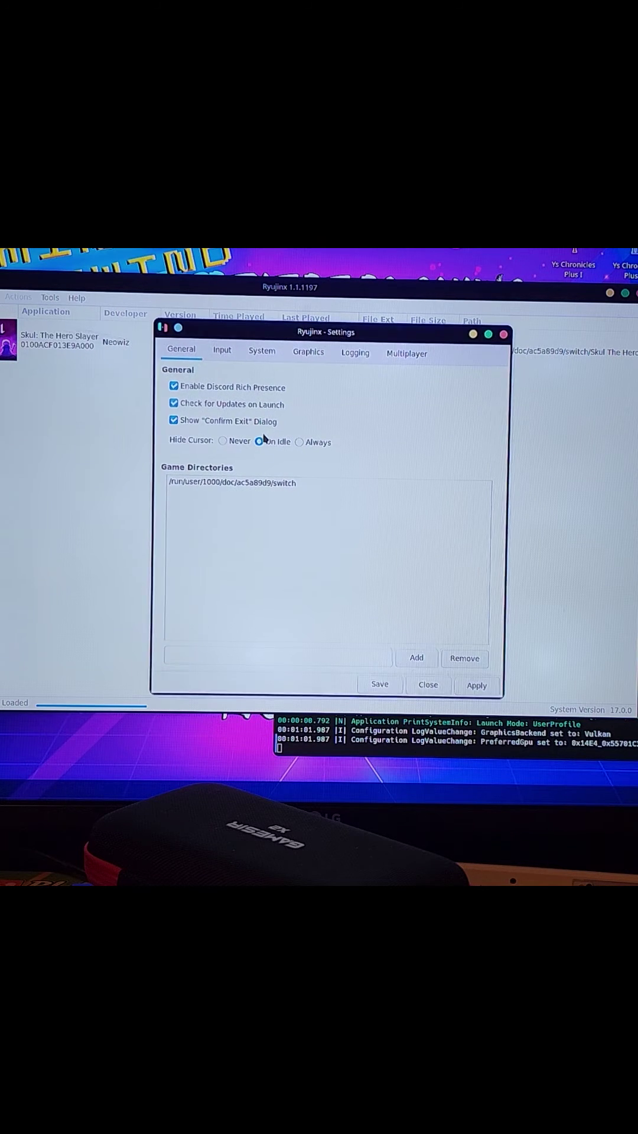
Move the Settings window up and to the left.
{"action": "left_click_drag", "start_coordinate": [300, 337], "coordinate": [270, 318]}
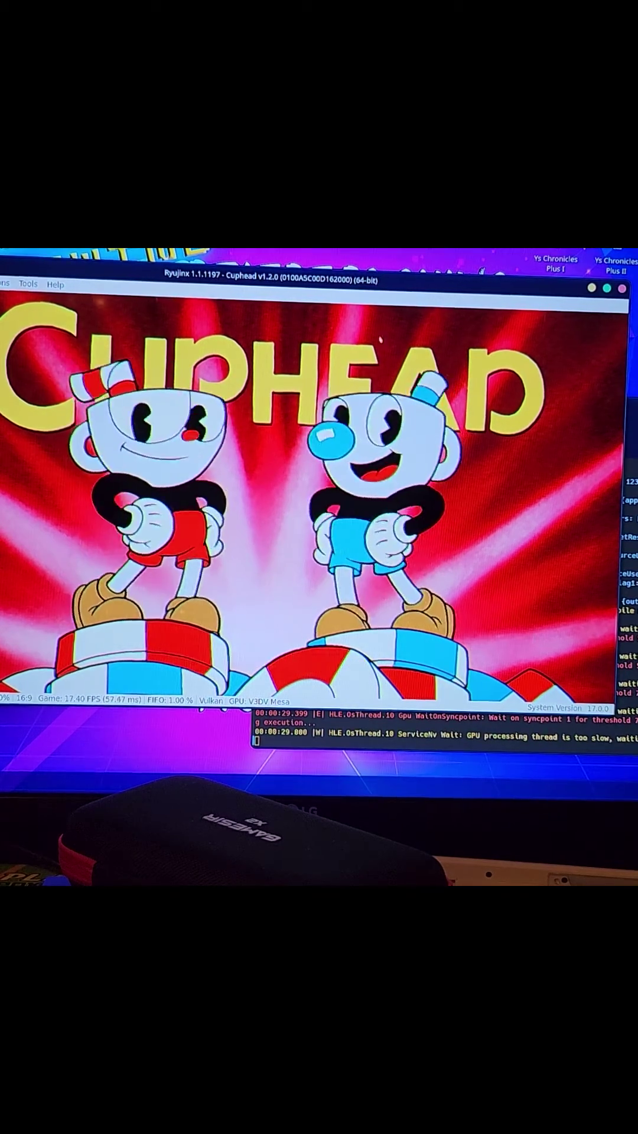
Start Cuphead, advance the kettle's dialogue, and walk Cuphead left to the writing desk.
{"action": "key", "text": "Return"}
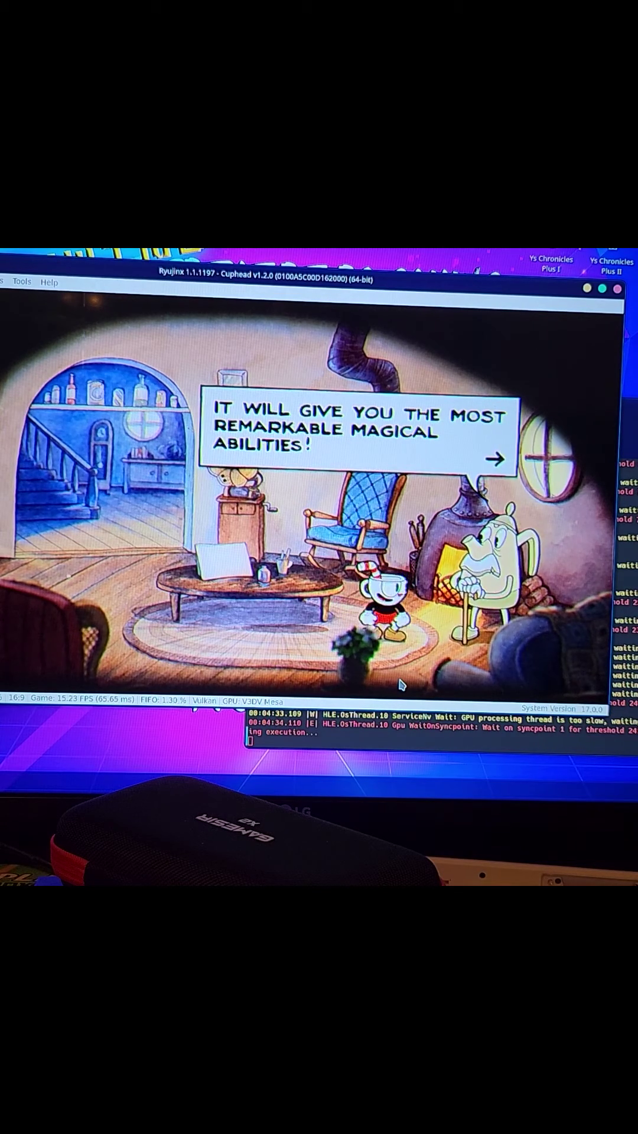
{"action": "key", "text": "Return"}
{"action": "key", "text": "Return"}
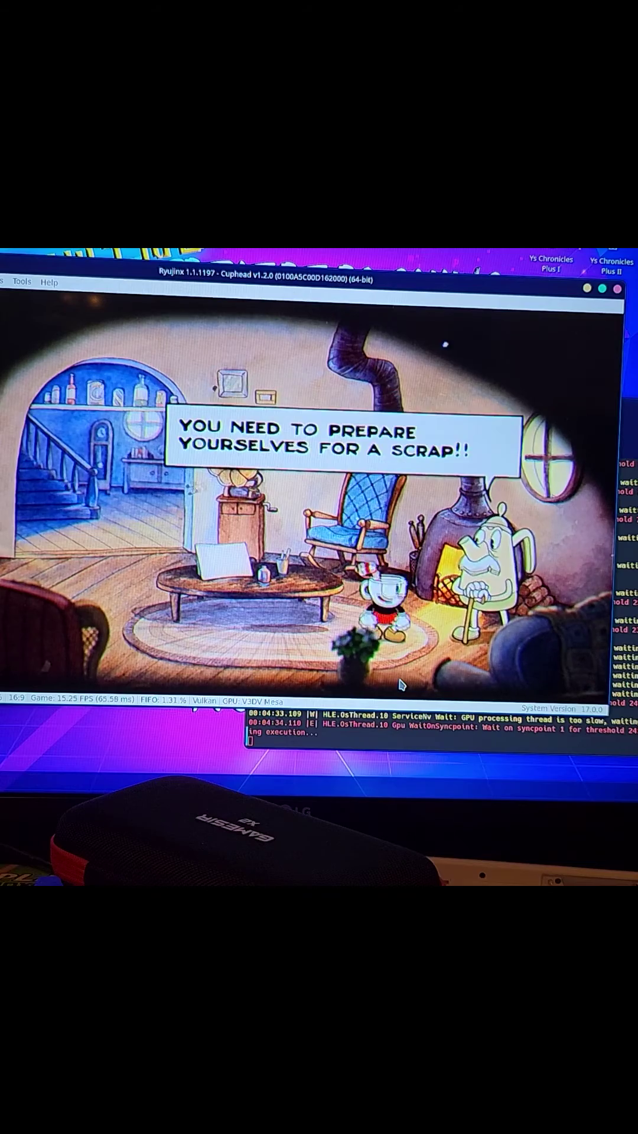
{"action": "key", "text": "Return"}
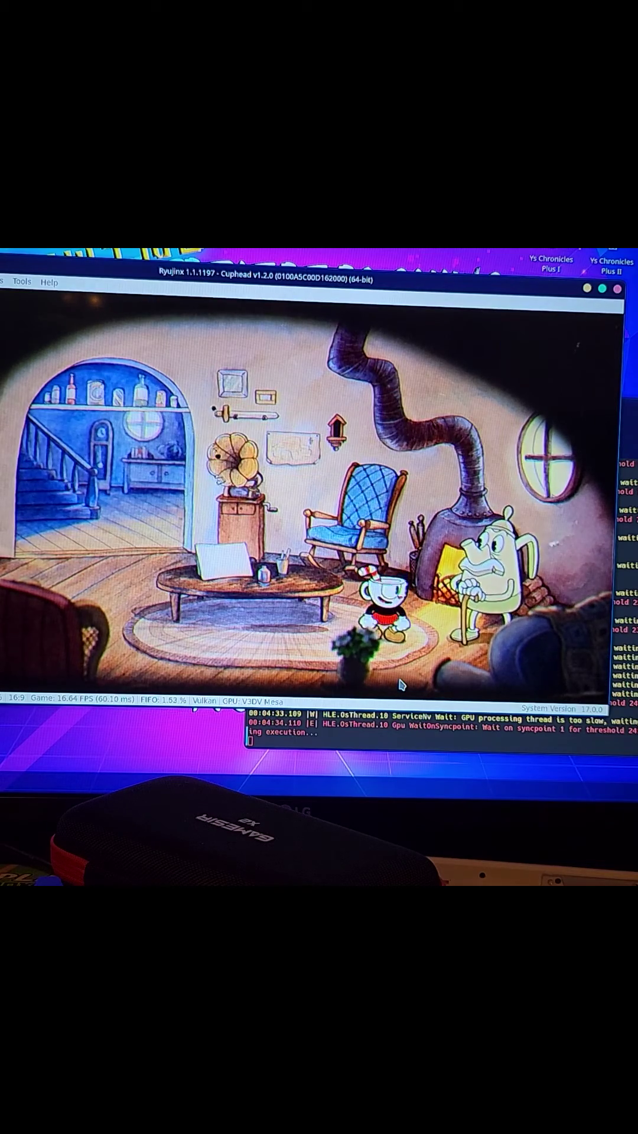
{"action": "key", "text": "Left"}
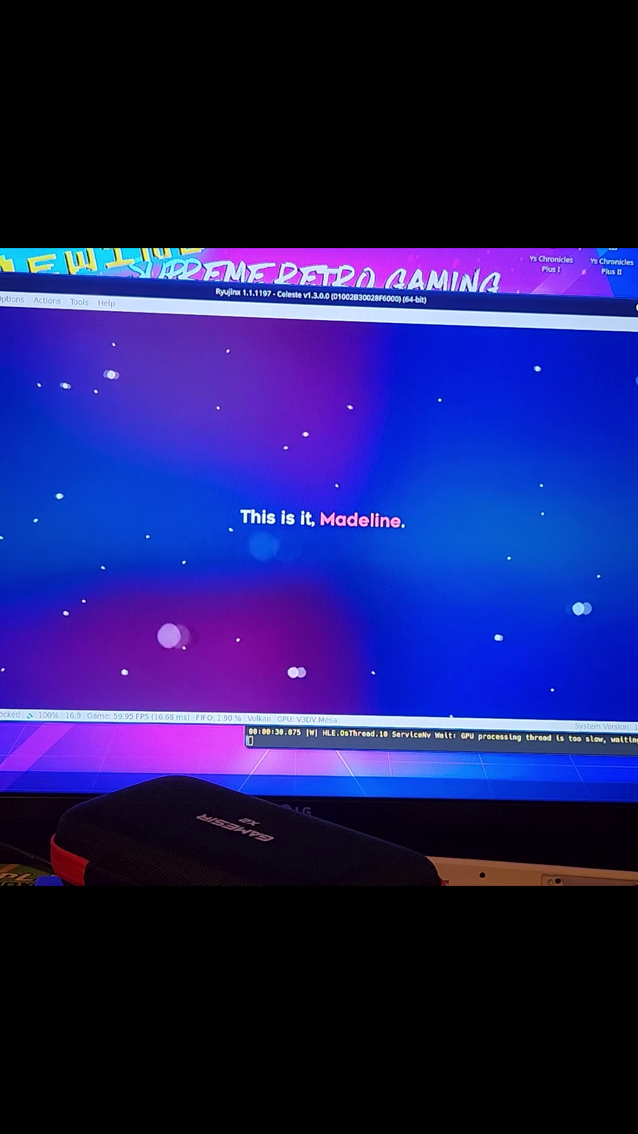
Skip Celeste's intro, move Madeline right onto the platform, and open the Actions menu.
{"action": "key", "text": "Return"}
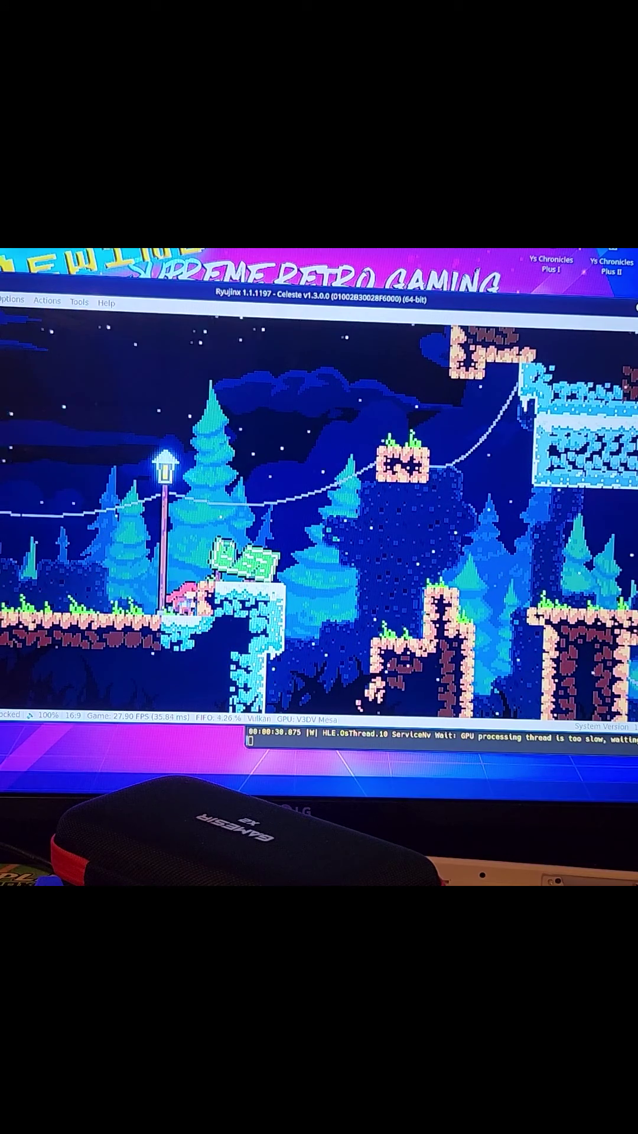
{"action": "key", "text": "Right"}
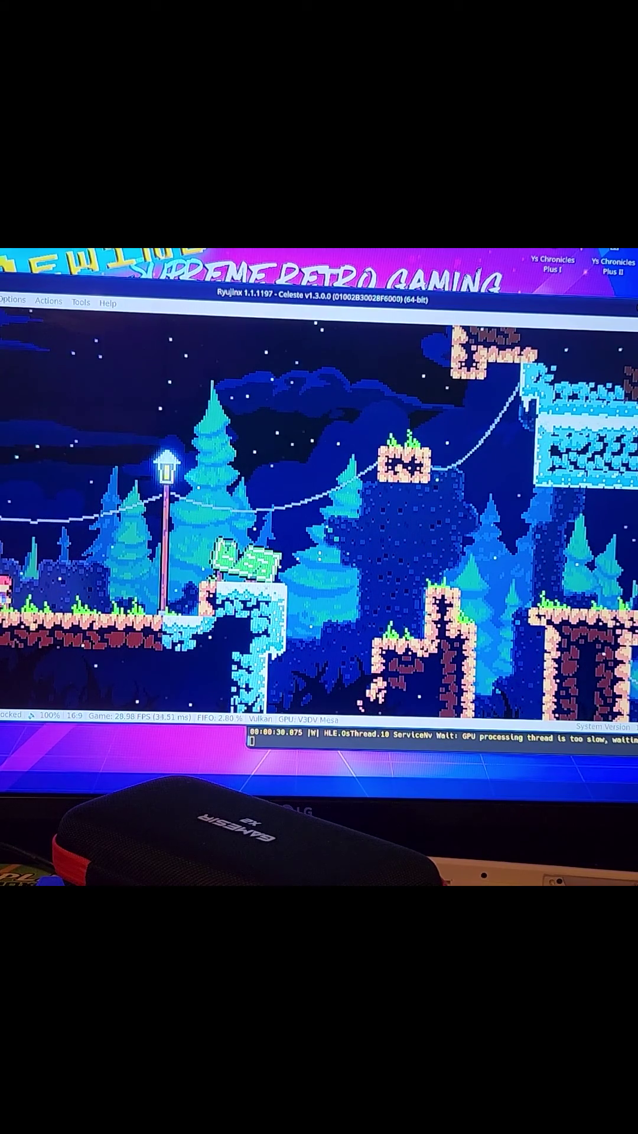
{"action": "left_click", "coordinate": [50, 302]}
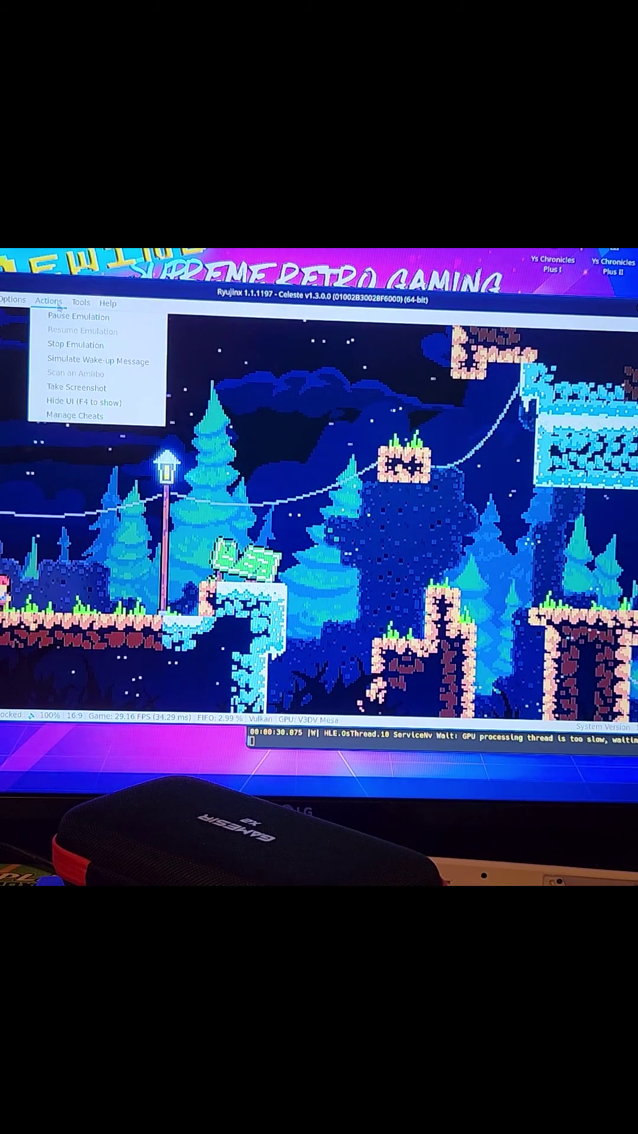